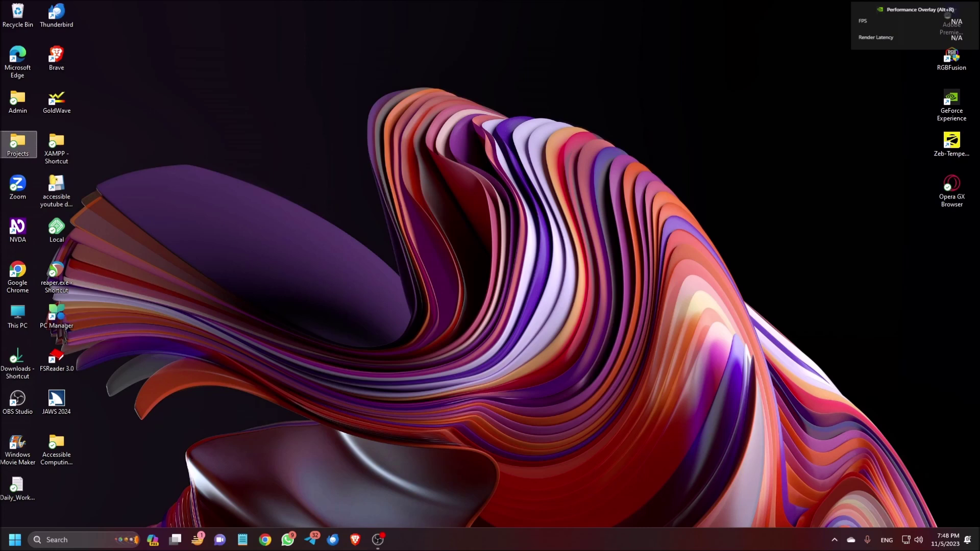
Open Google Chrome and search Google for "pc manager".
{"action": "key", "text": "g"}
{"action": "key", "text": "Return"}
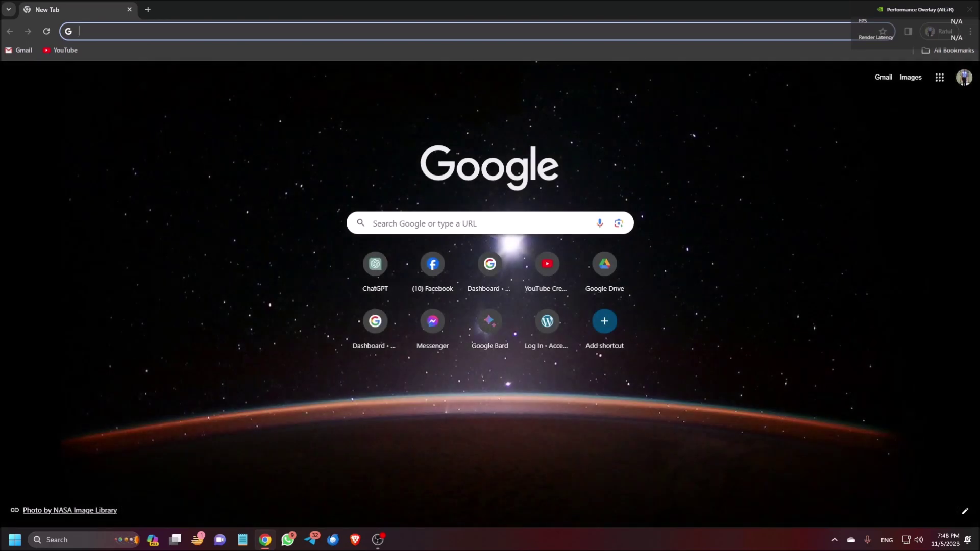
{"action": "type", "text": "pc manager"}
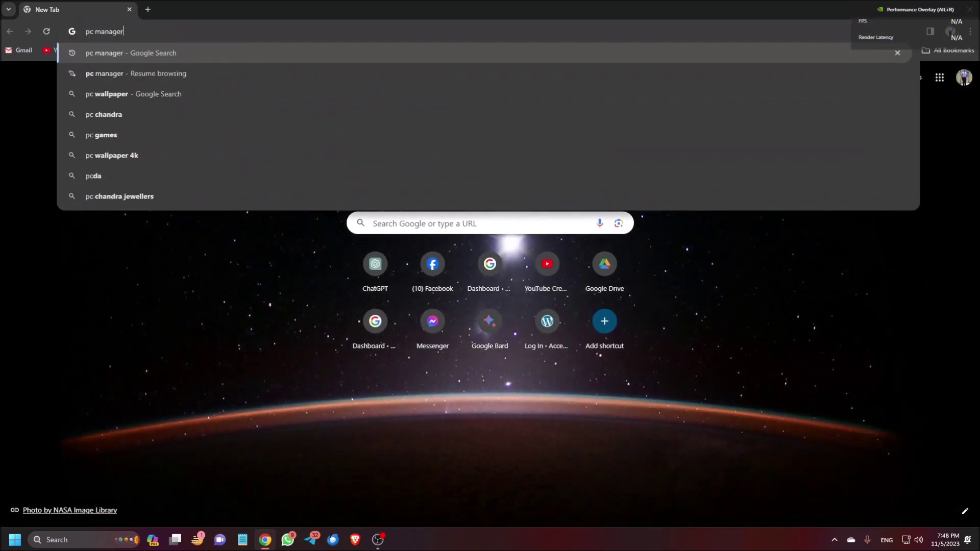
{"action": "key", "text": "Return"}
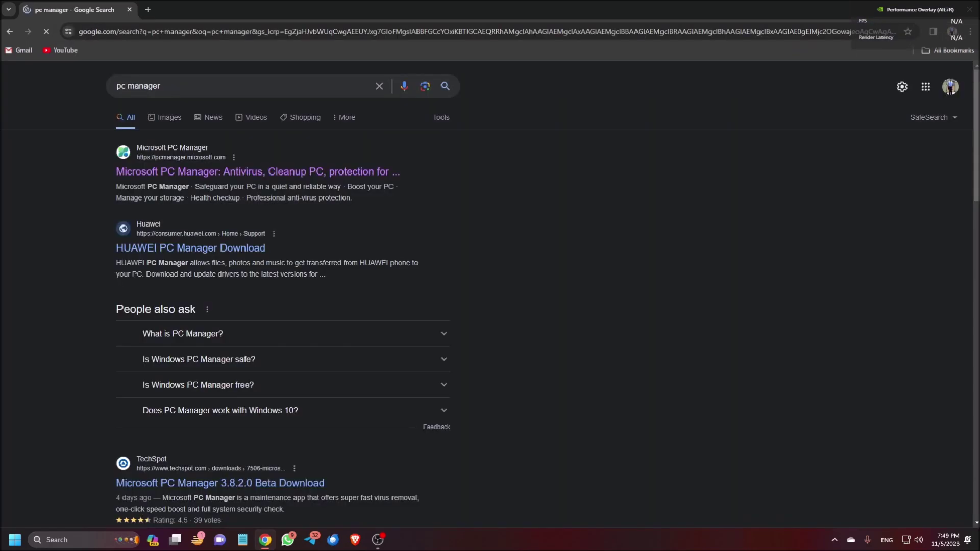
Open the Microsoft PC Manager website from the results and start downloading the installer MSPCManagerSetup.exe.
{"action": "key", "text": "alt+space"}
{"action": "key", "text": "Escape"}
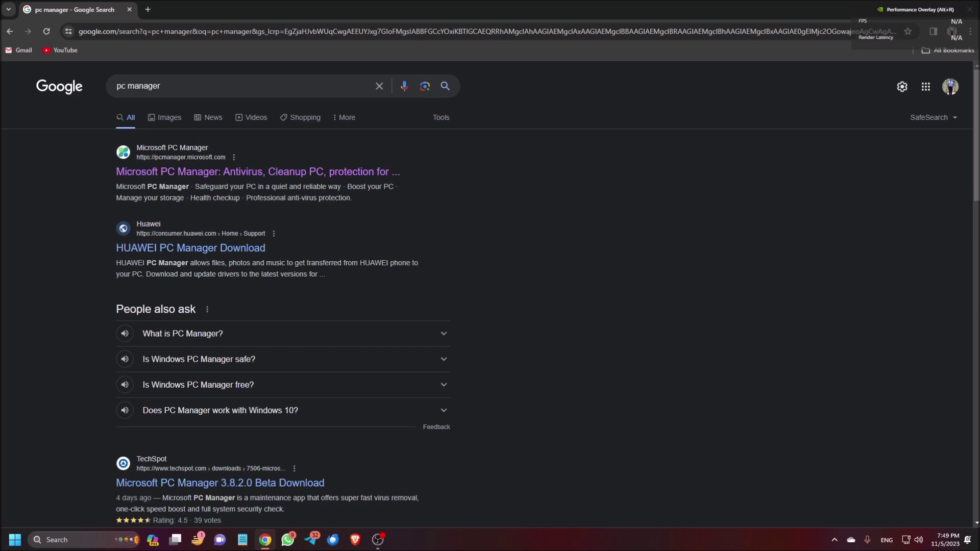
{"action": "key", "text": "alt+Right"}
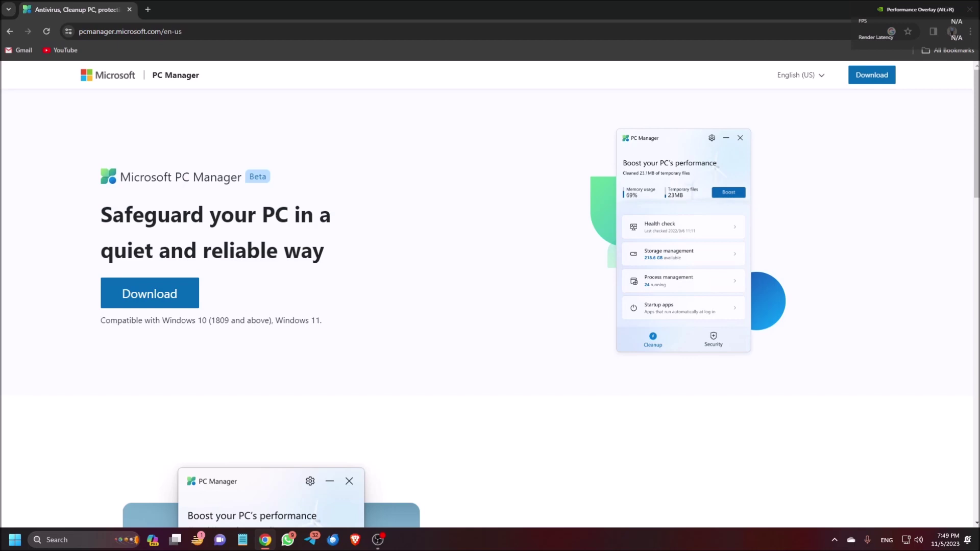
{"action": "left_click", "coordinate": [872, 74]}
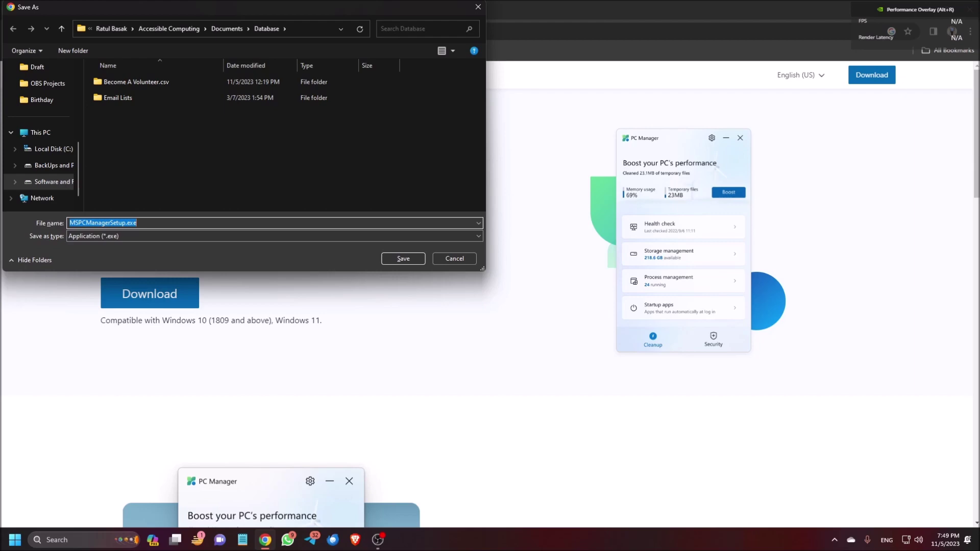
{"action": "key", "text": "Return"}
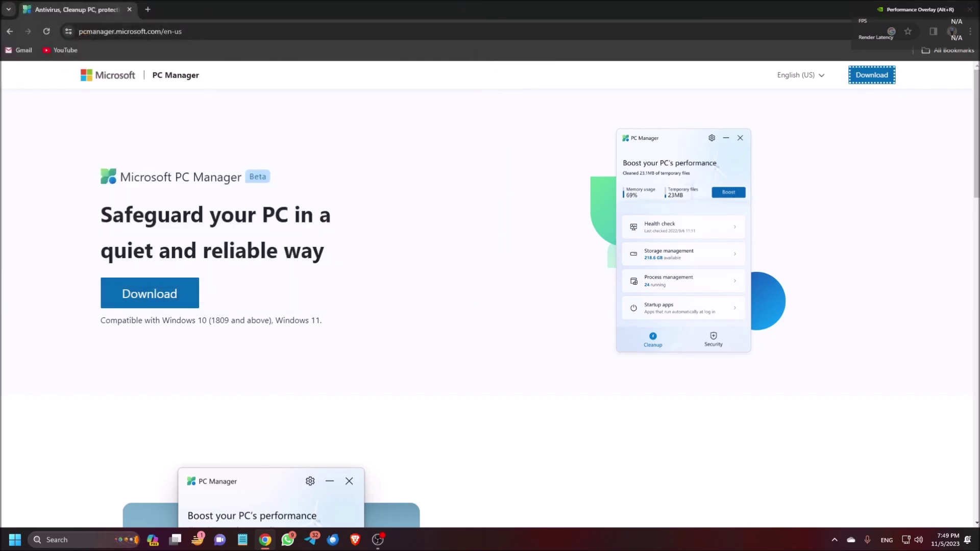
Launch the installed PC Manager from the desktop and boost the PC's performance by clearing memory and temporary files.
{"action": "key", "text": "super+d"}
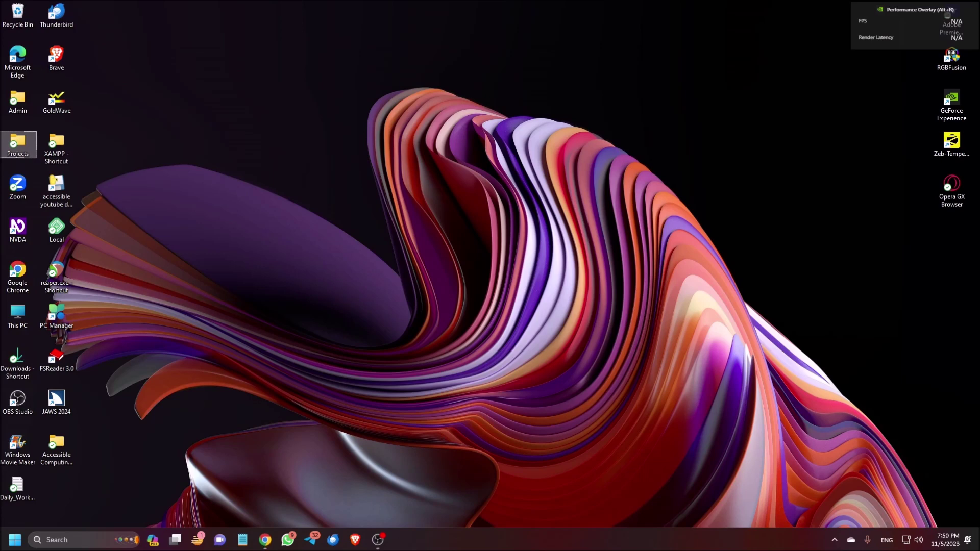
{"action": "key", "text": "p"}
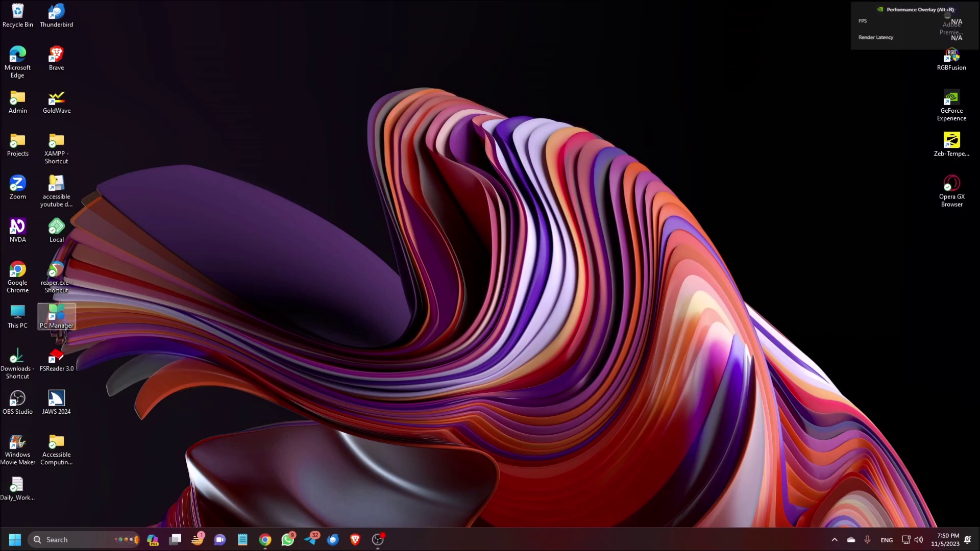
{"action": "key", "text": "Return"}
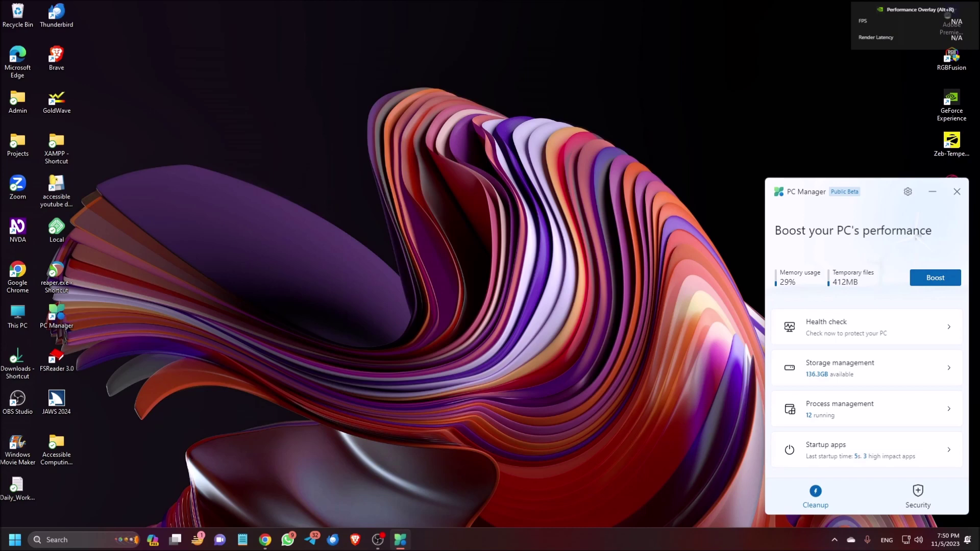
{"action": "key", "text": "Tab"}
{"action": "key", "text": "Return"}
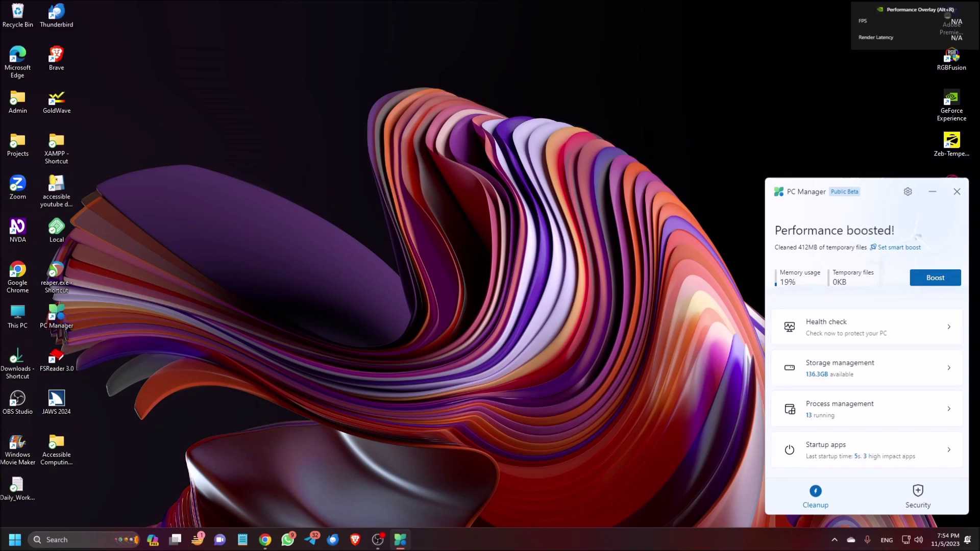
Examine the PC Manager settings and the running apps in Process management, returning to the cleanup overview.
{"action": "key", "text": "Return"}
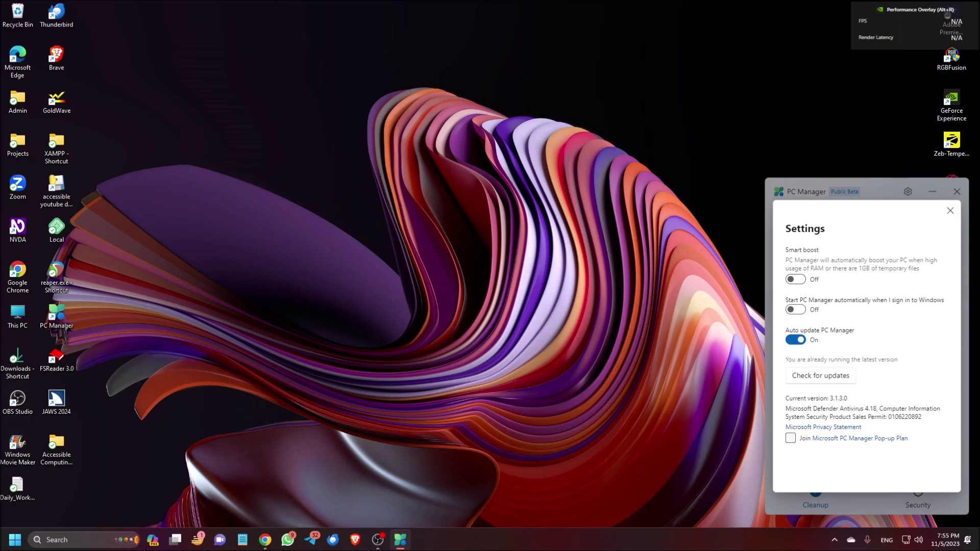
{"action": "key", "text": "Escape"}
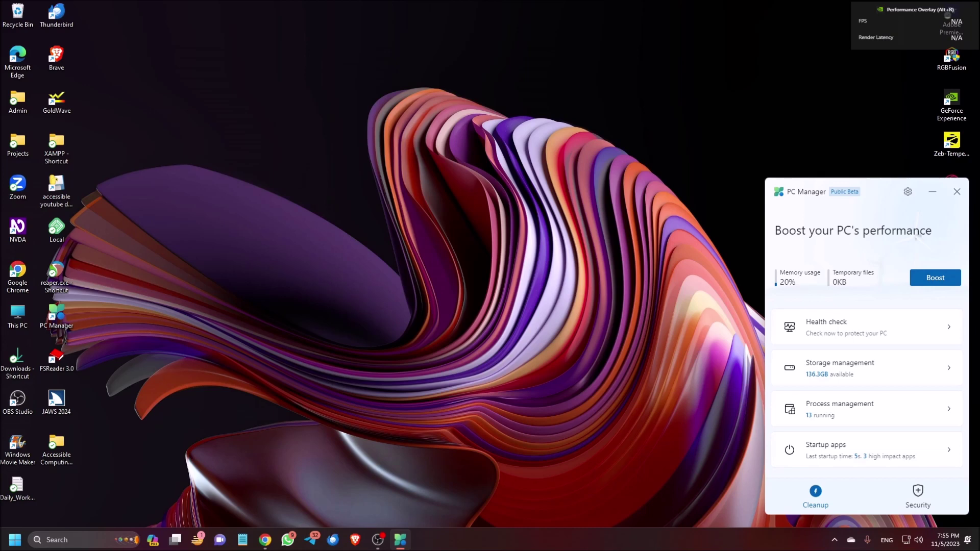
{"action": "key", "text": "Return"}
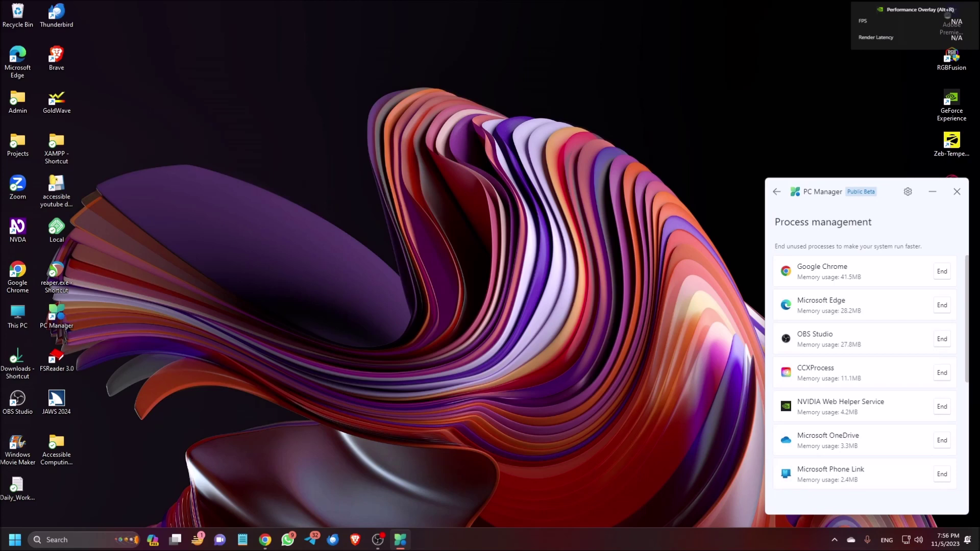
{"action": "key", "text": "Escape"}
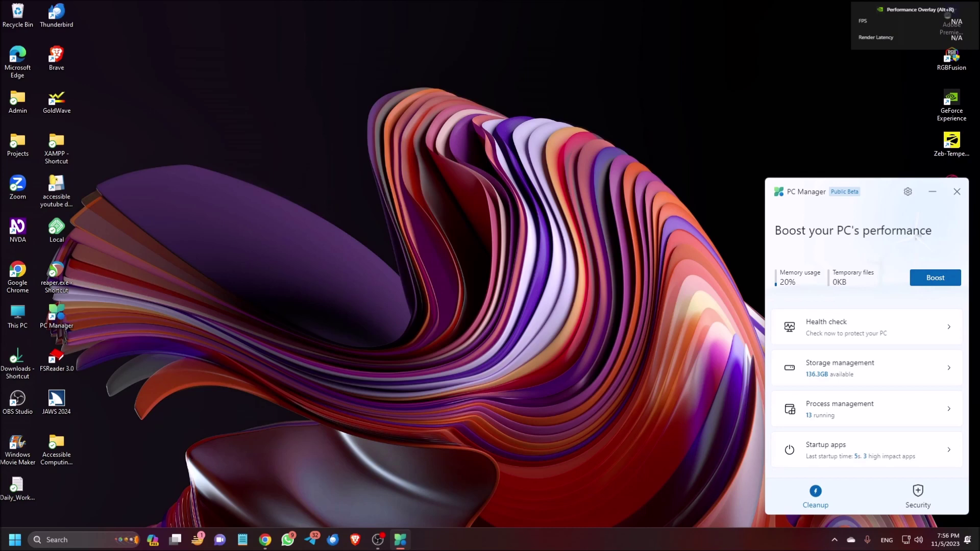
Run a health check, cleaning the recent file list and disabling Microsoft OneDrive, Opera GX Browser Assistant, Brave VPN Wireguard Service and CCXProcess at startup.
{"action": "key", "text": "Return"}
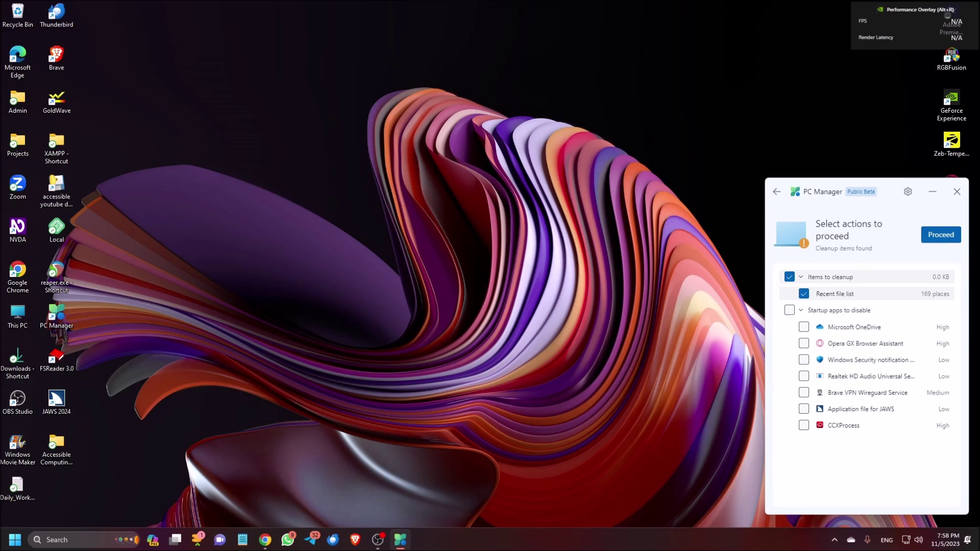
{"action": "key", "text": "space"}
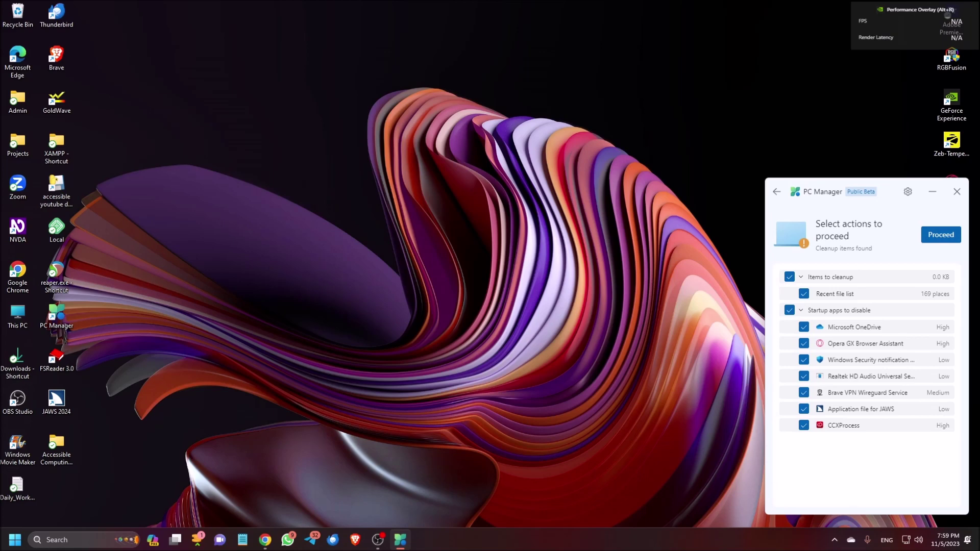
{"action": "key", "text": "space"}
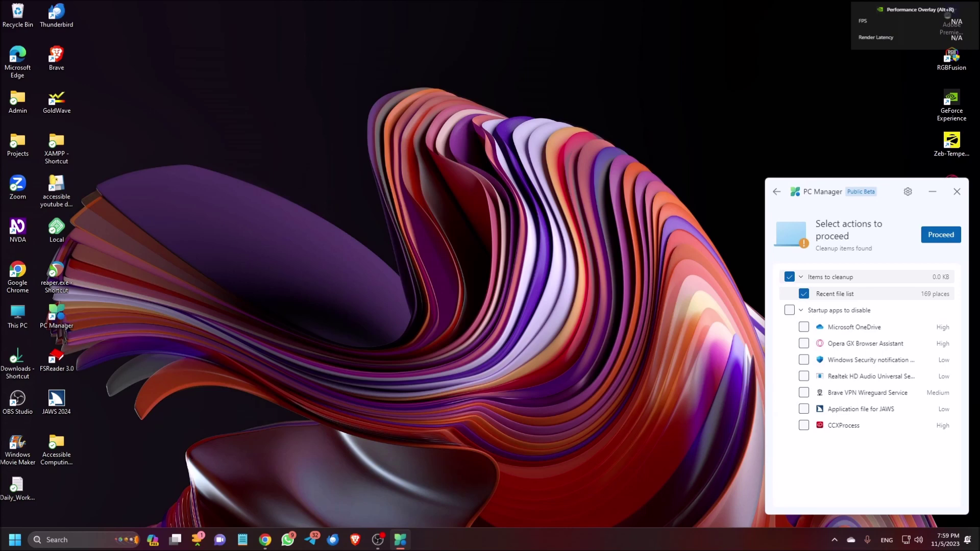
{"action": "key", "text": "space"}
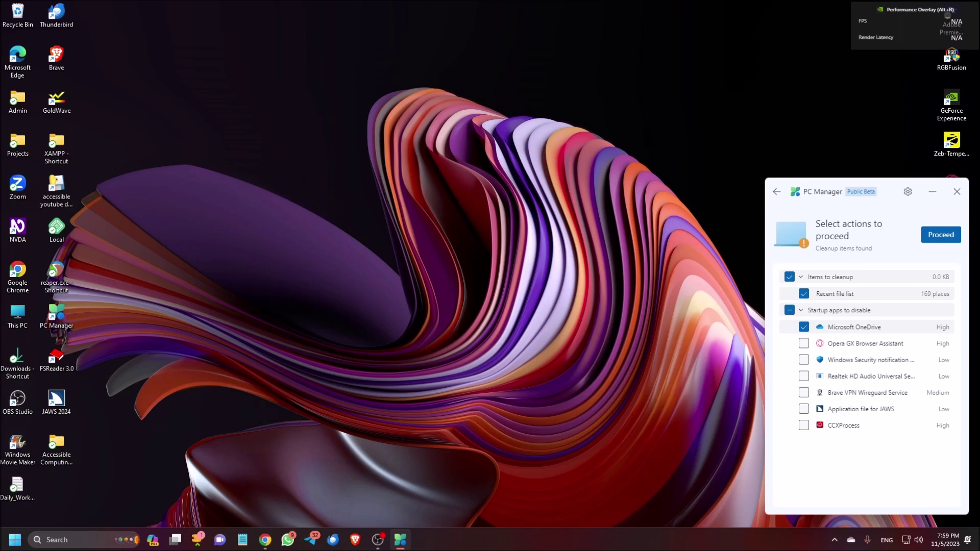
{"action": "key", "text": "space"}
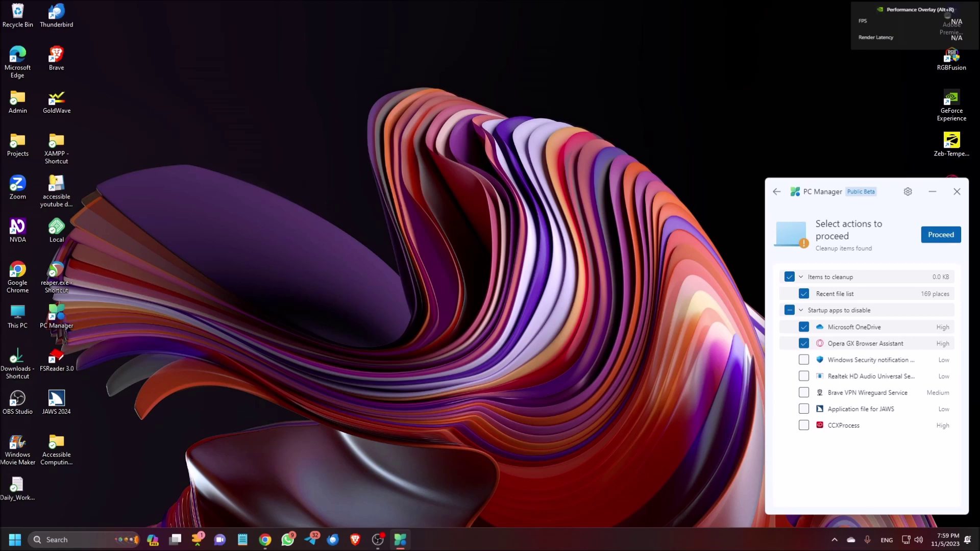
{"action": "key", "text": "space"}
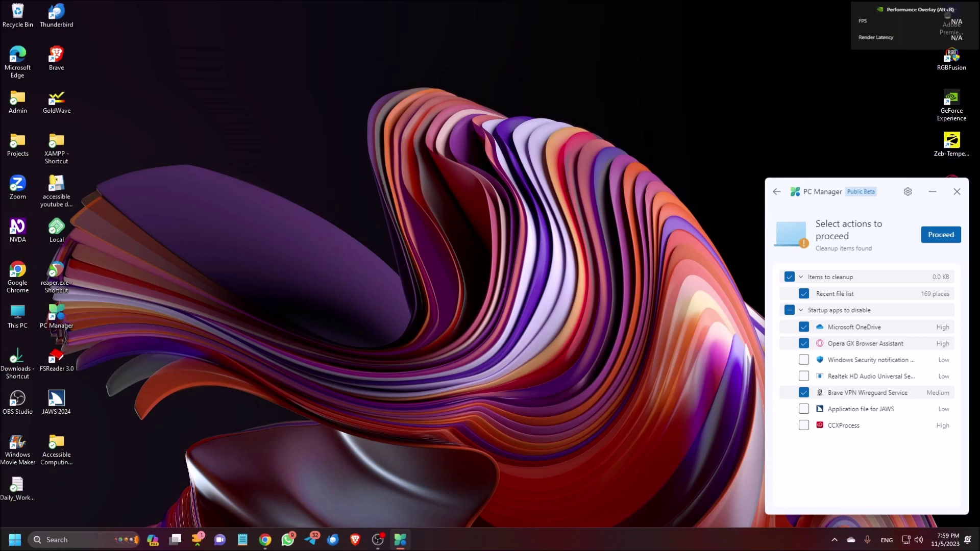
{"action": "key", "text": "space"}
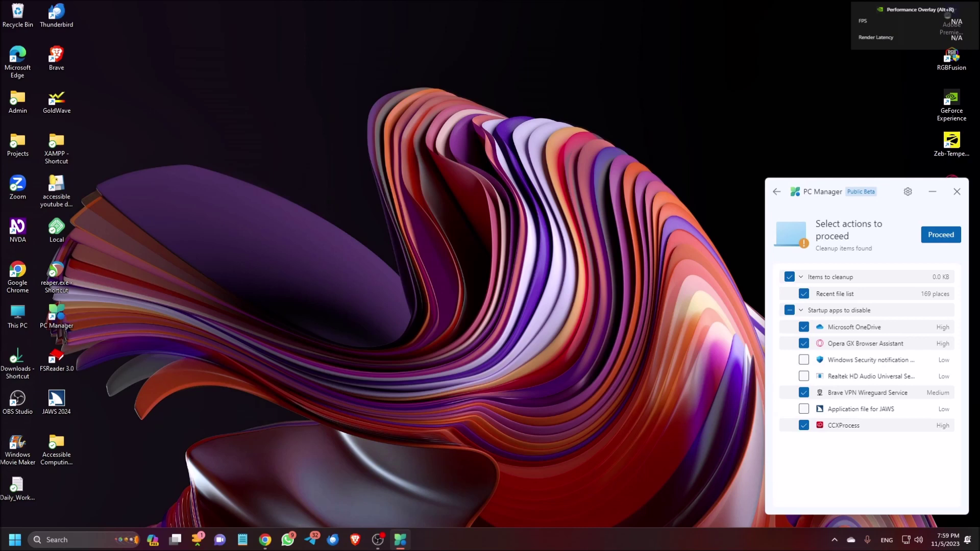
{"action": "key", "text": "Return"}
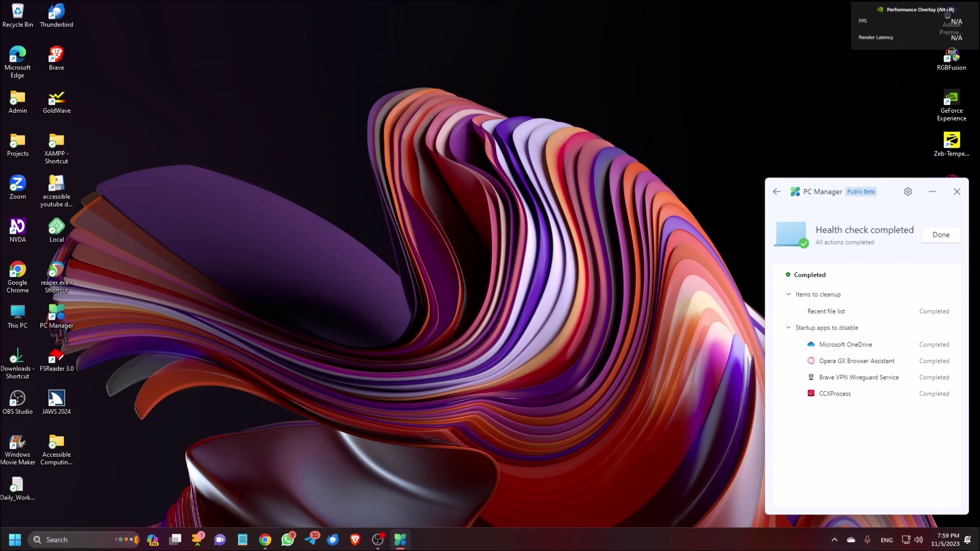
{"action": "key", "text": "Return"}
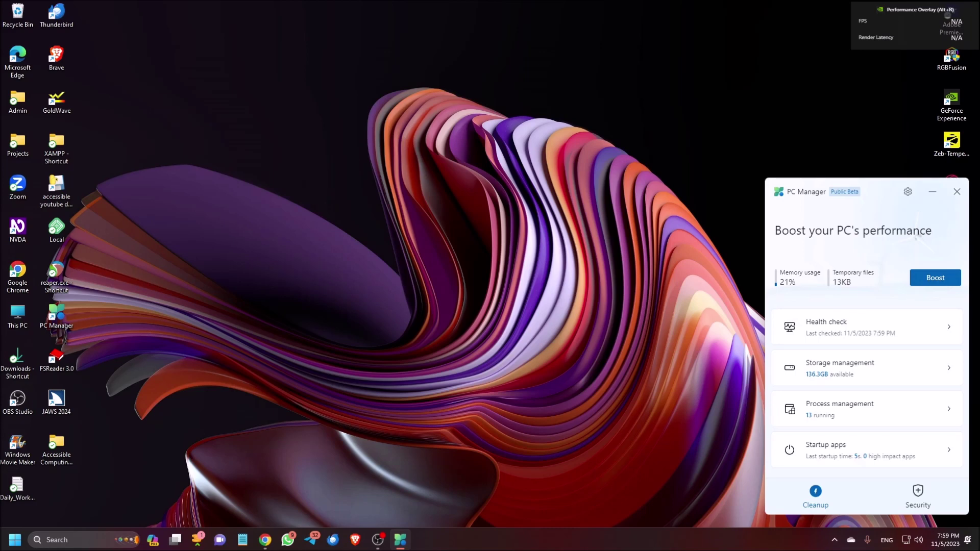
Switch to the Security section and check for new Windows updates.
{"action": "key", "text": "Right"}
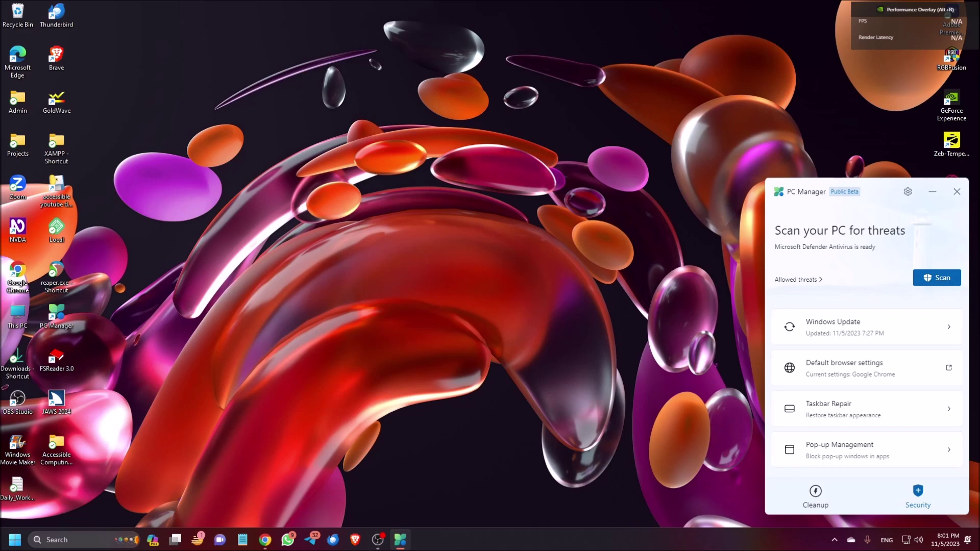
{"action": "key", "text": "Return"}
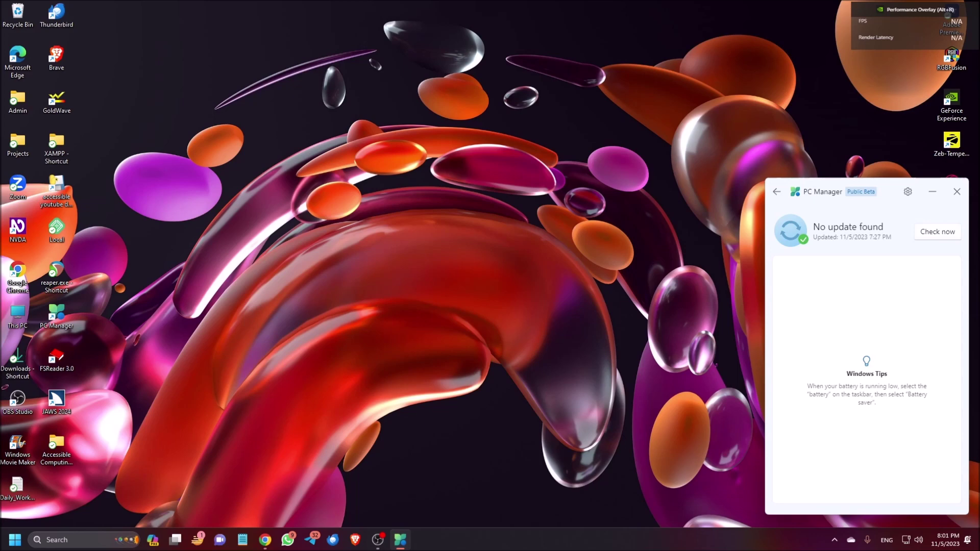
{"action": "key", "text": "Return"}
{"action": "key", "text": "Return"}
View the PC Manager settings again without changing anything and close PC Manager.
{"action": "key", "text": "Down"}
{"action": "key", "text": "Up"}
{"action": "key", "text": "Return"}
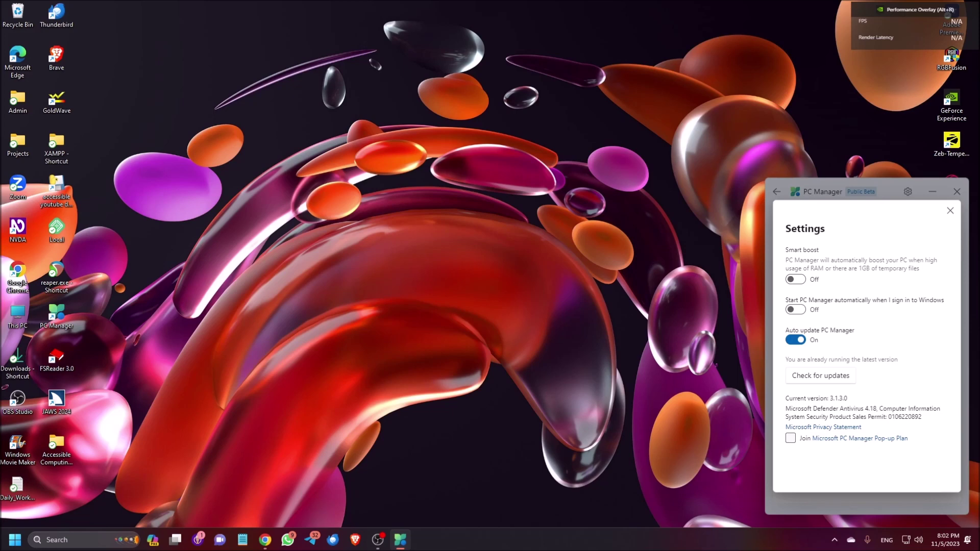
{"action": "key", "text": "Escape"}
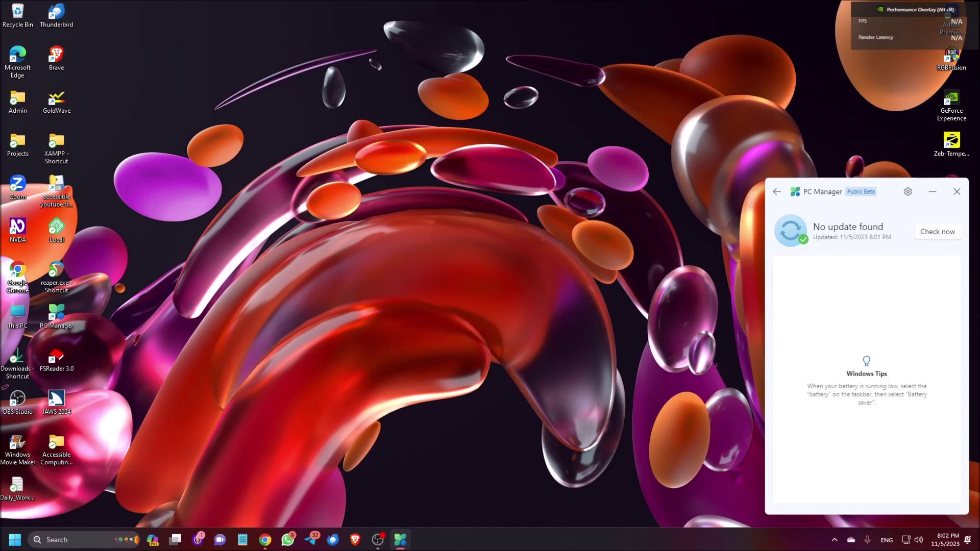
{"action": "key", "text": "alt+F4"}
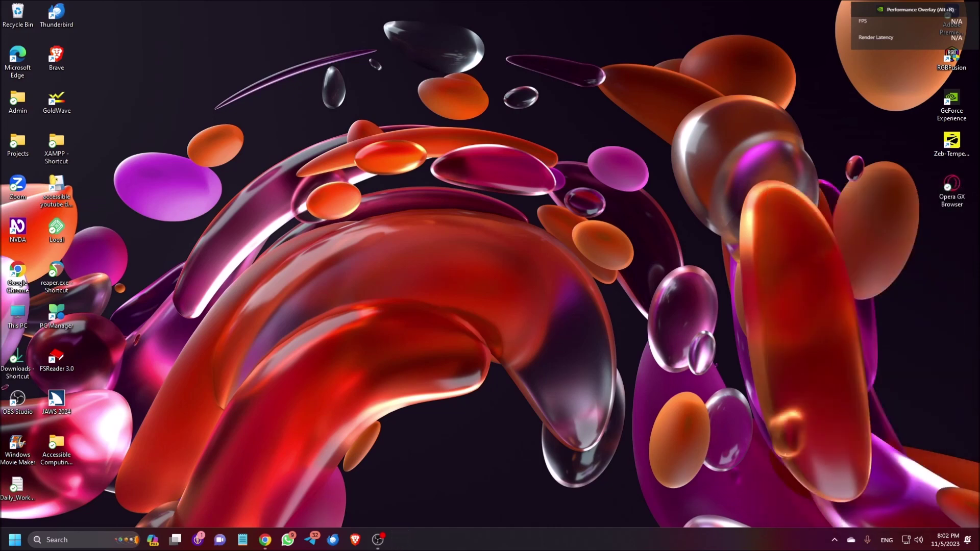